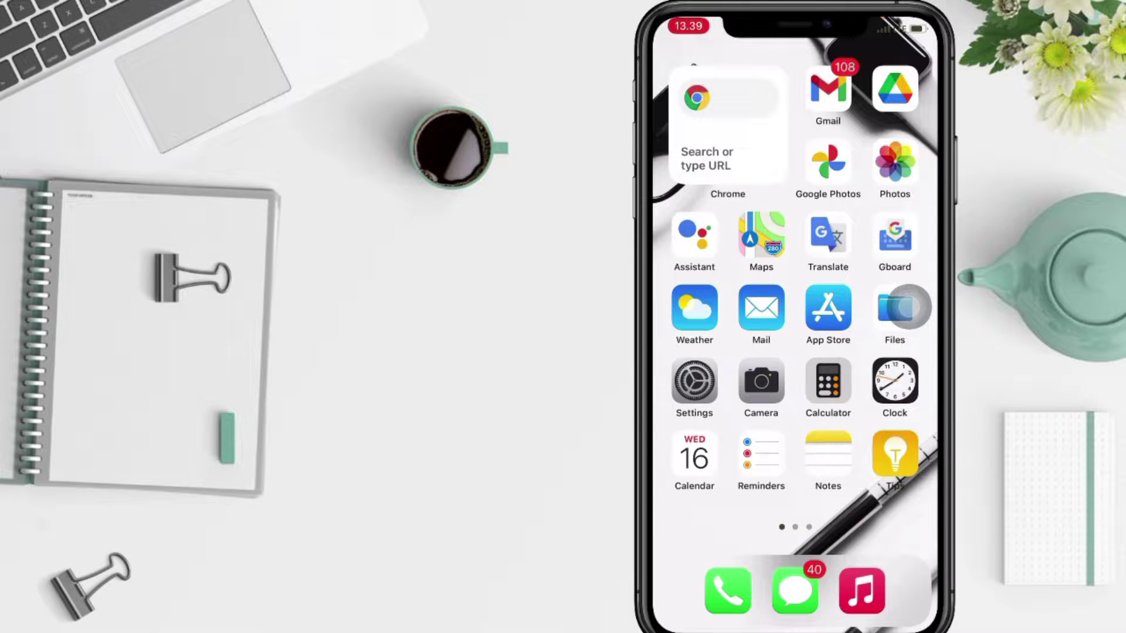
- Swipe the iPhone home screen to the next page of apps, toward Settings
left_click_drag(881, 352, 695, 352)
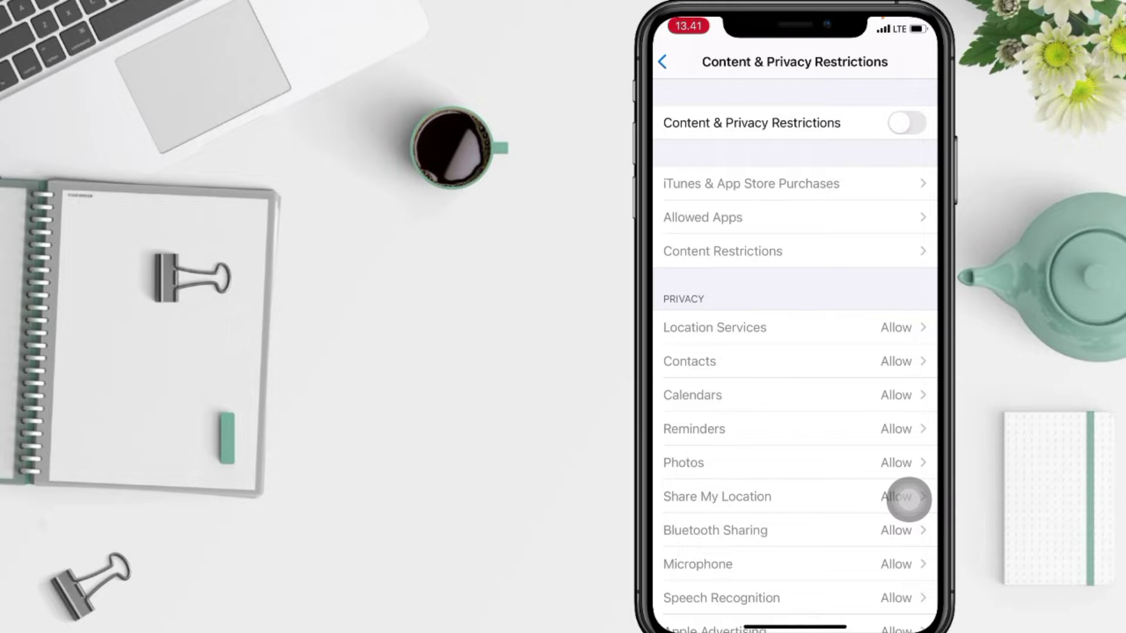
left_click(906, 122)
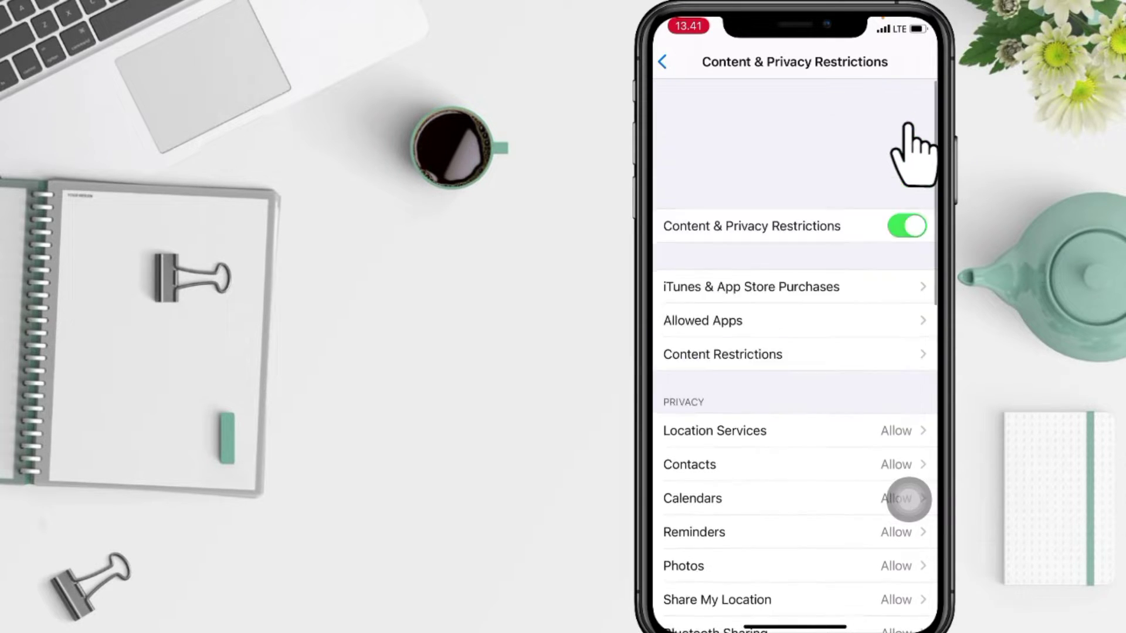